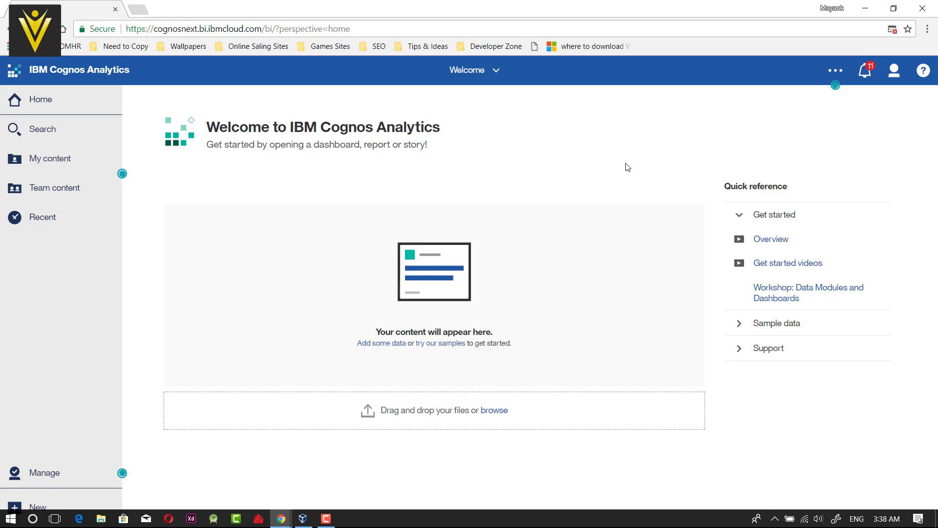
- Put the browser in full screen and return to the Cognos Analytics welcome page
key("F11")
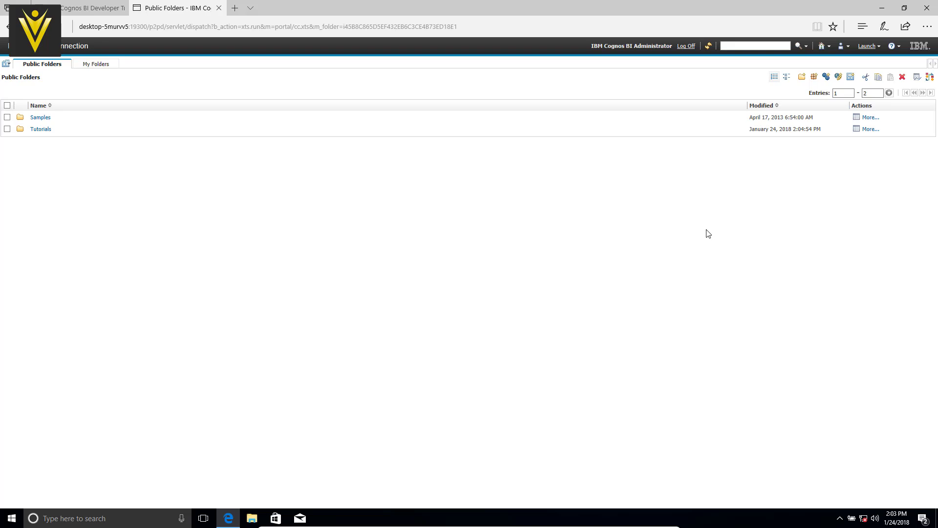
key("alt+Tab")
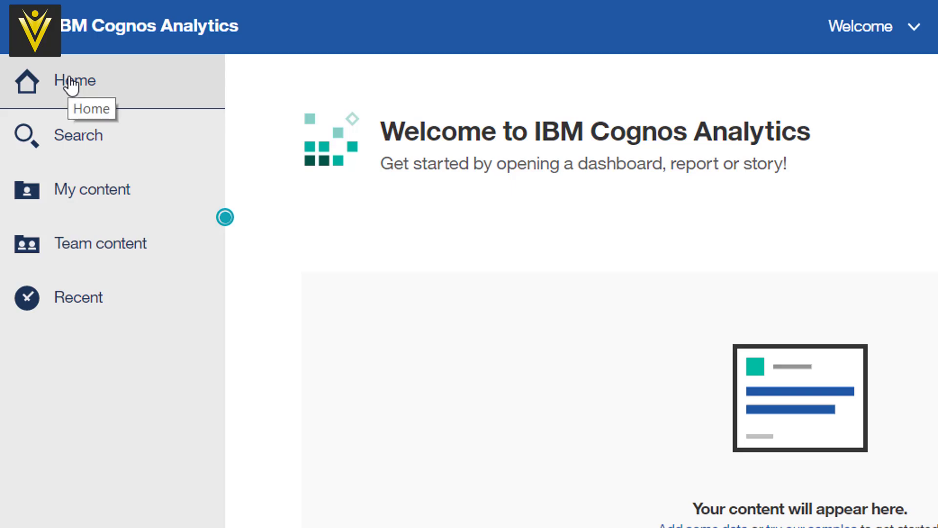
left_click(71, 83)
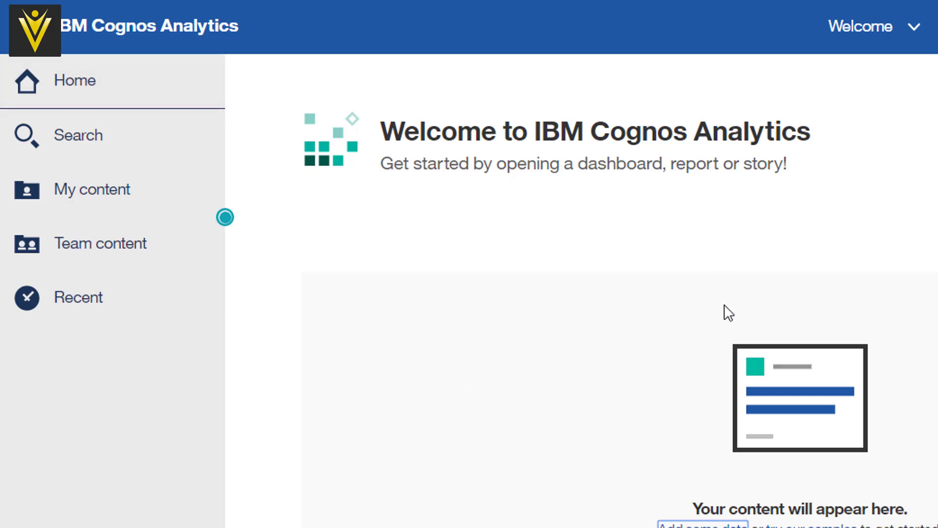
left_click(147, 128)
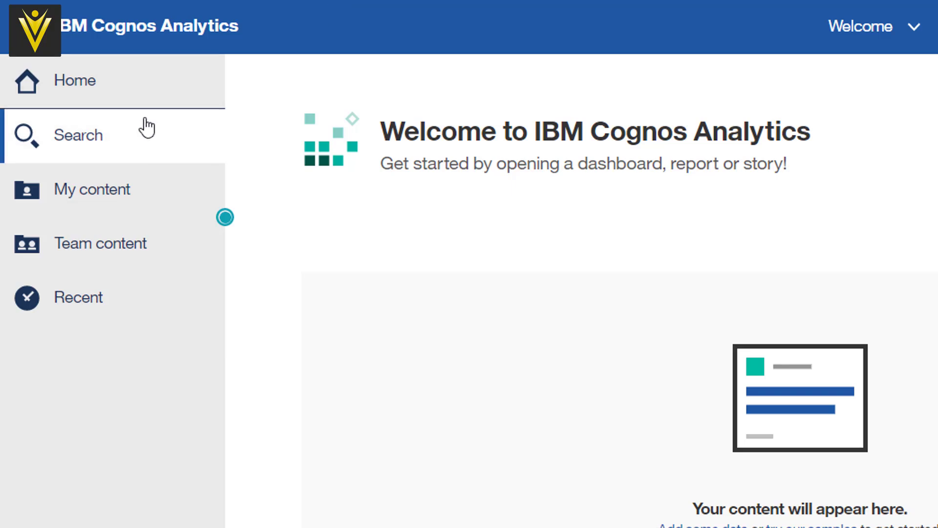
left_click(97, 216)
left_click(92, 250)
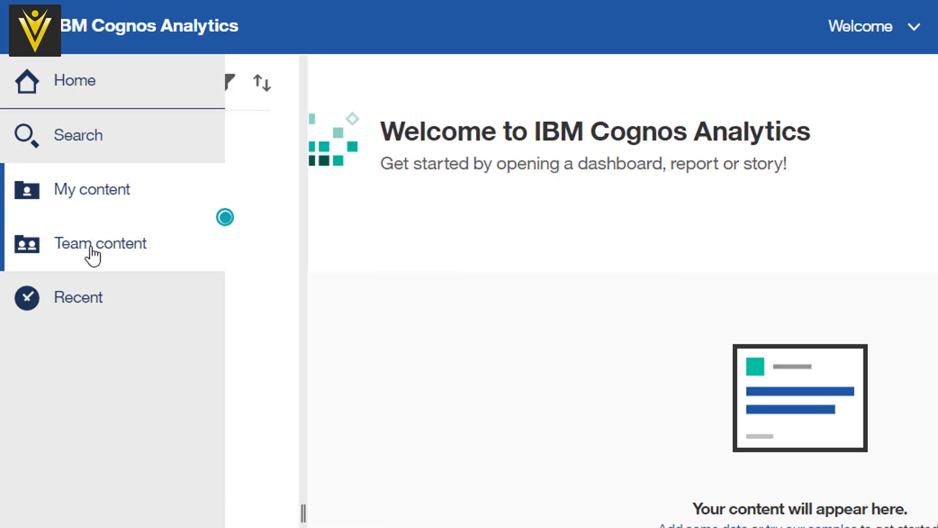
left_click(89, 283)
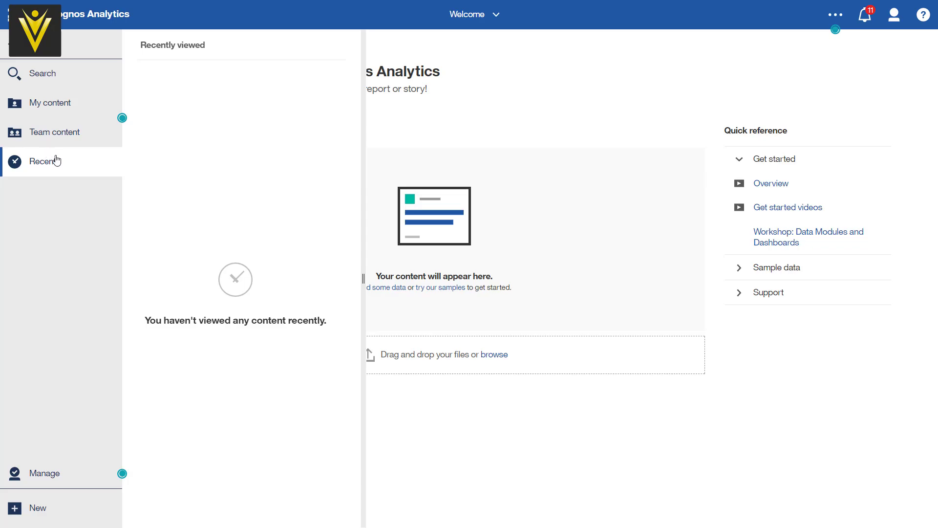
key("alt+Tab")
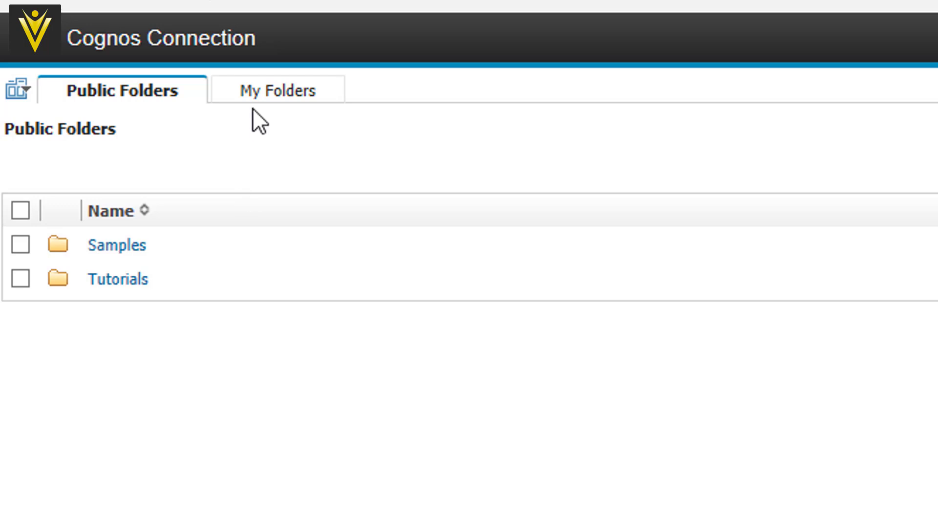
left_click(253, 96)
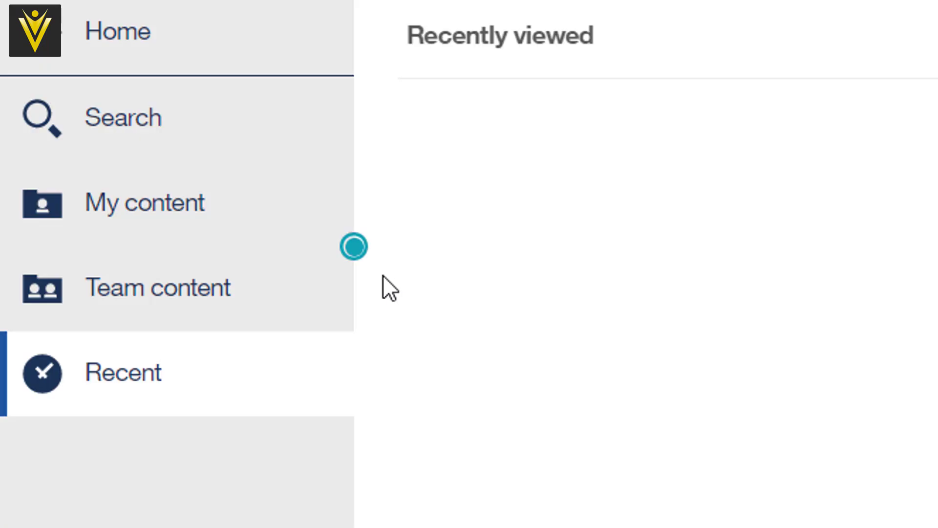
left_click(168, 522)
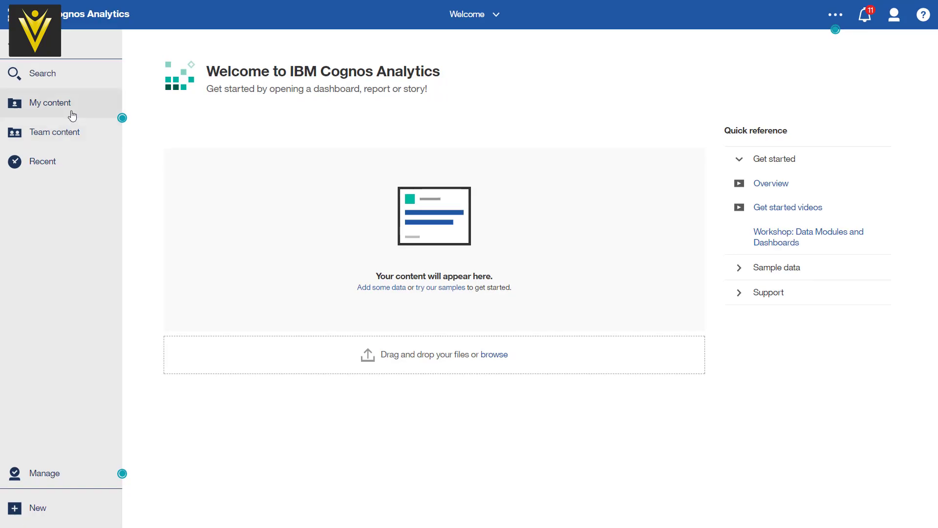
left_click(73, 116)
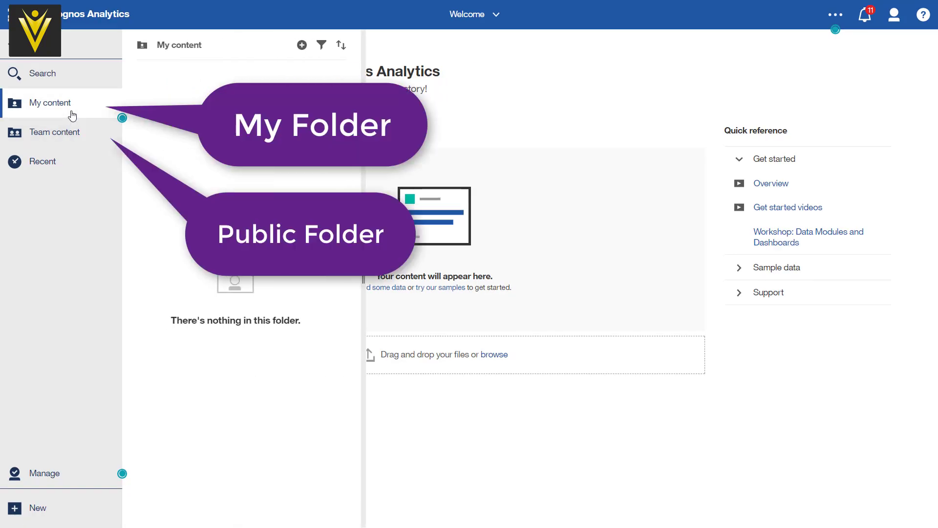
left_click(67, 142)
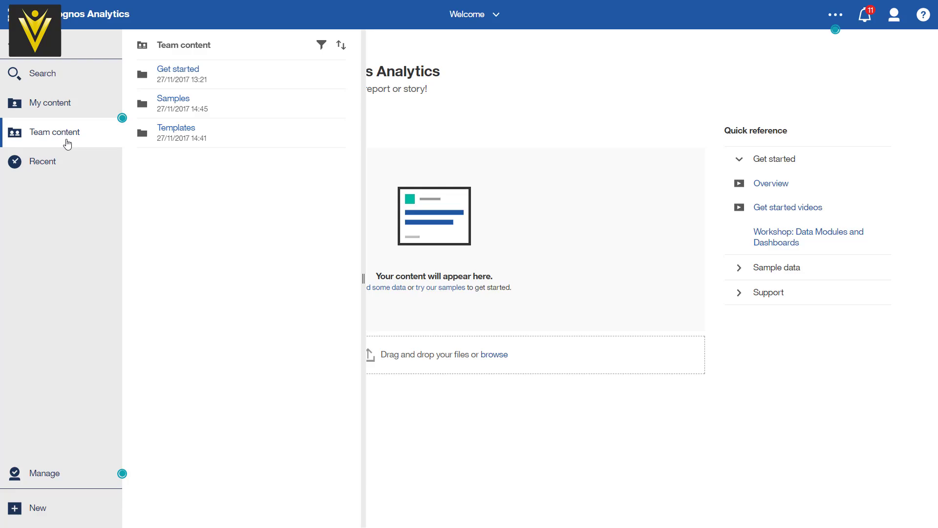
left_click(77, 146)
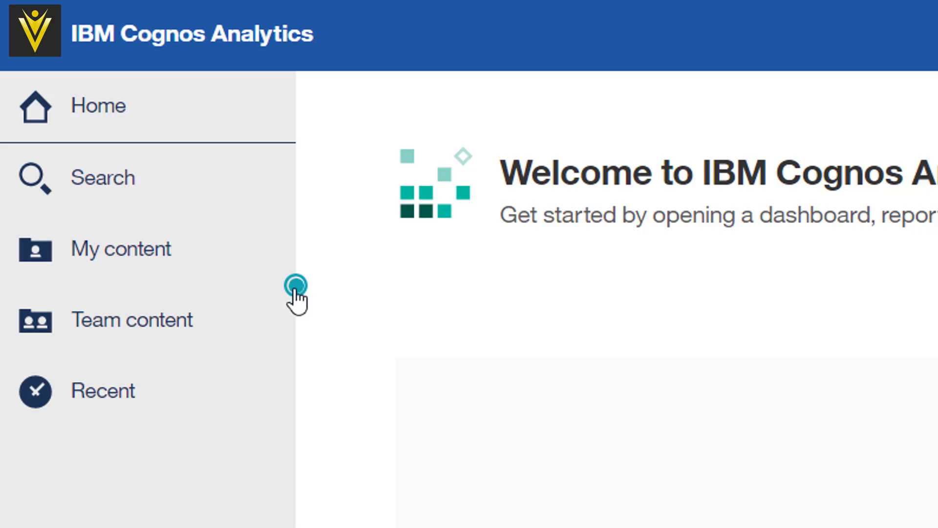
- Turn off interface hints from a hint marker, then re-enable Show hints in My preferences
left_click(294, 288)
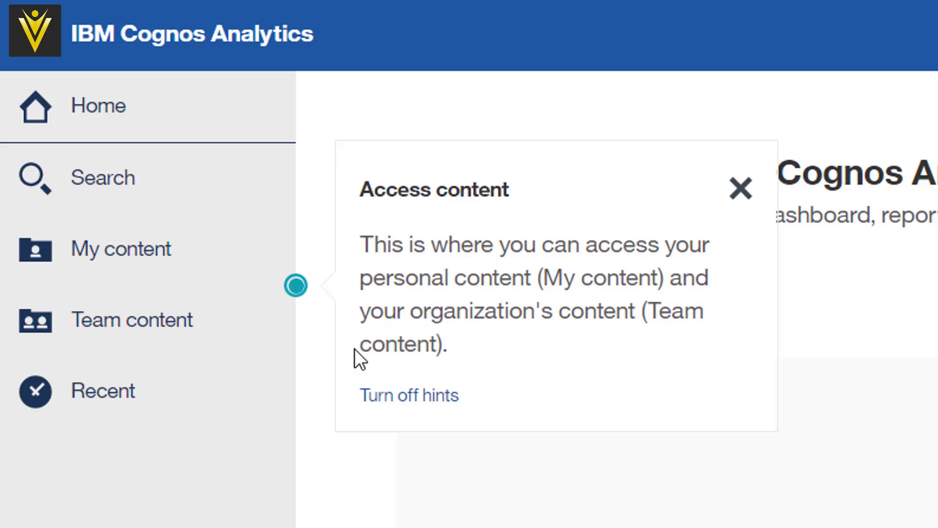
left_click(413, 396)
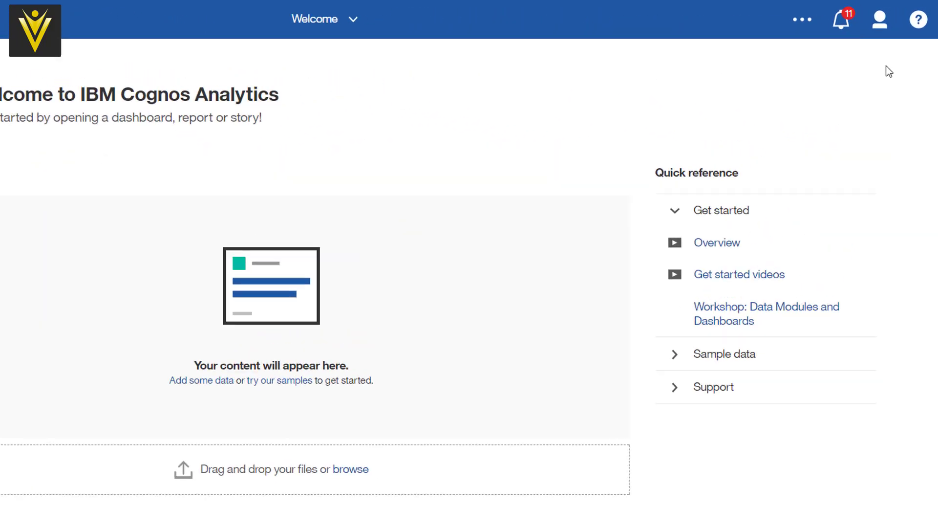
left_click(879, 27)
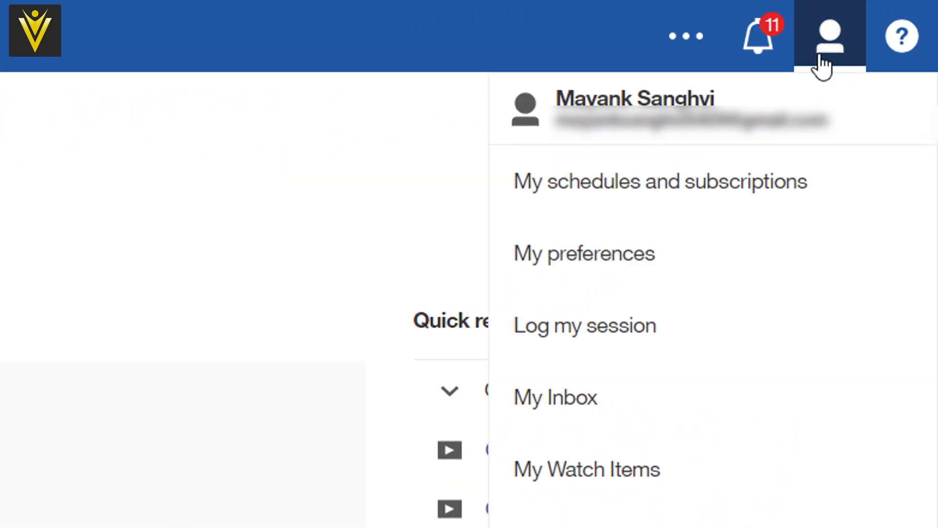
left_click(606, 280)
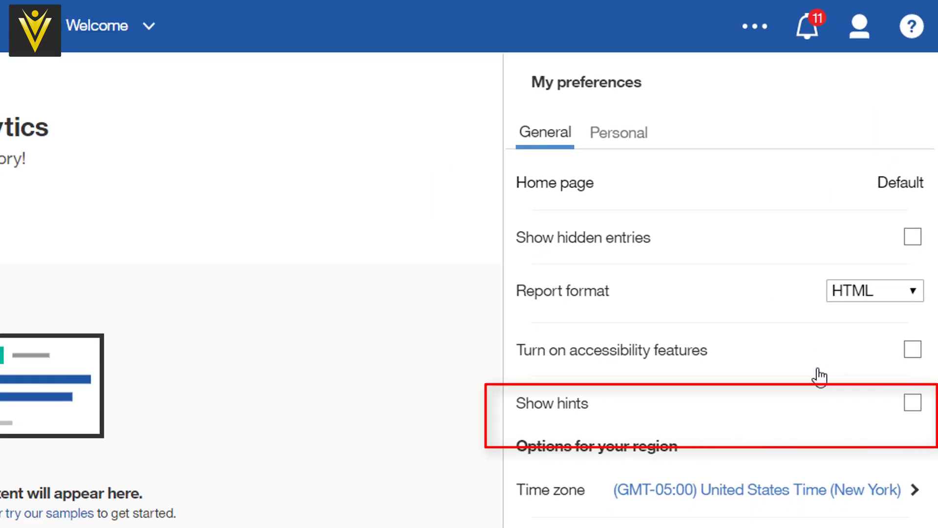
left_click(911, 403)
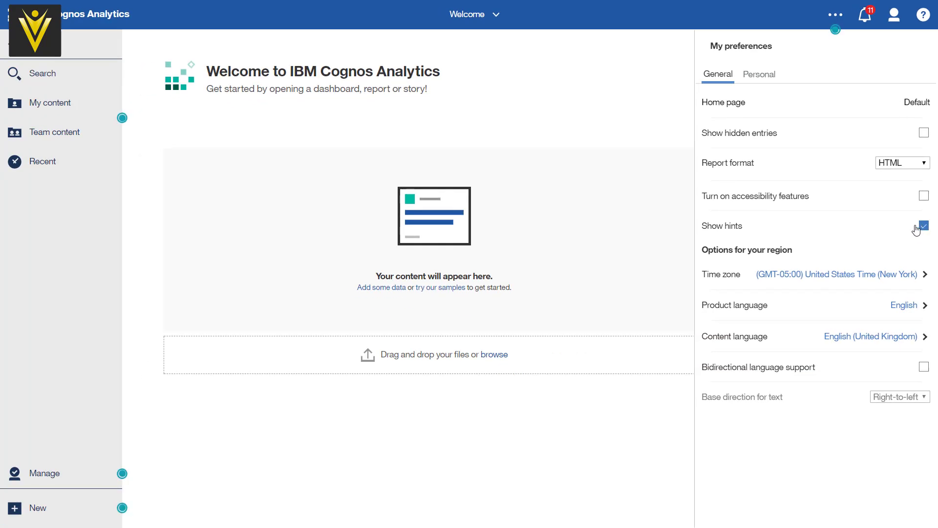
left_click(438, 132)
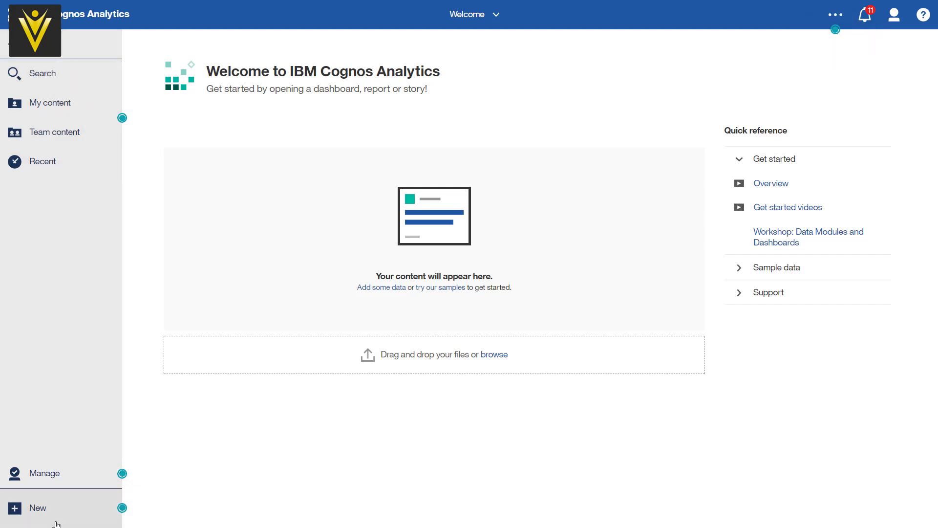
- Open Manage > Data server connections and dismiss the new-connection type chooser to view the five connections
left_click(42, 478)
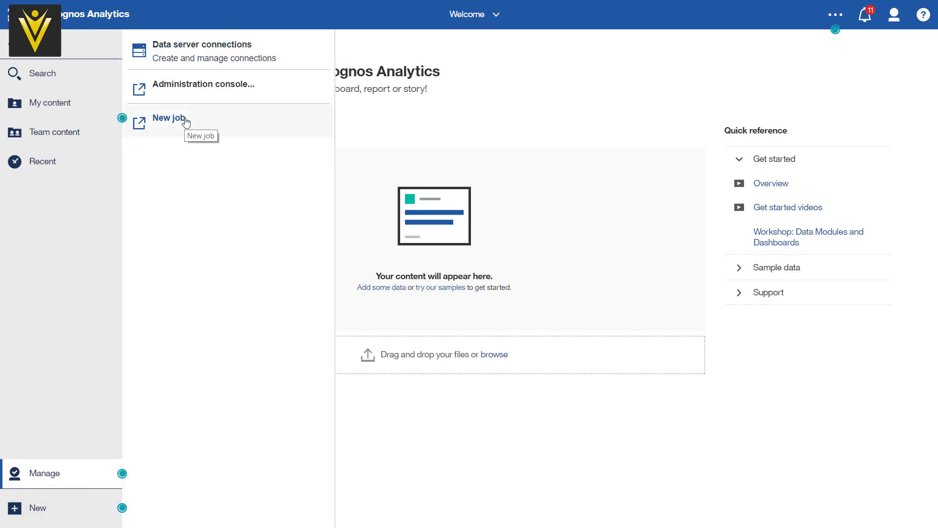
left_click(220, 53)
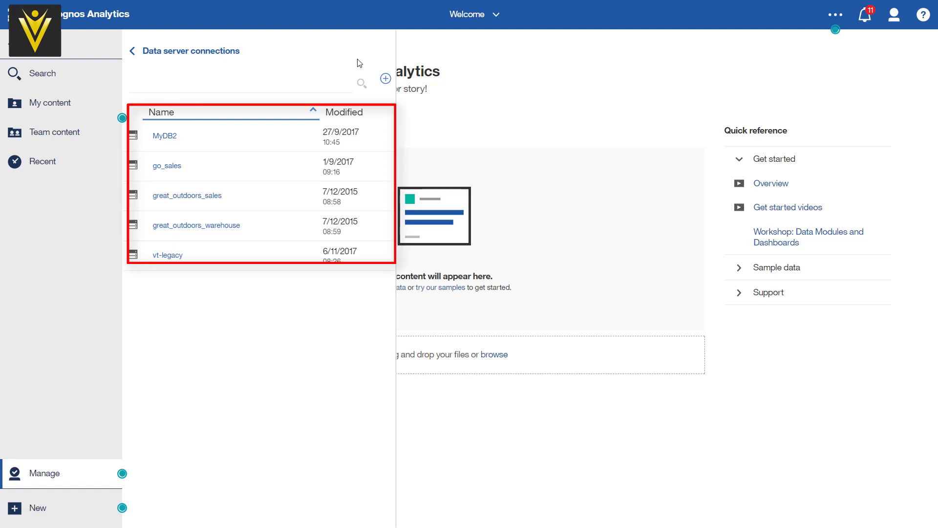
left_click(392, 84)
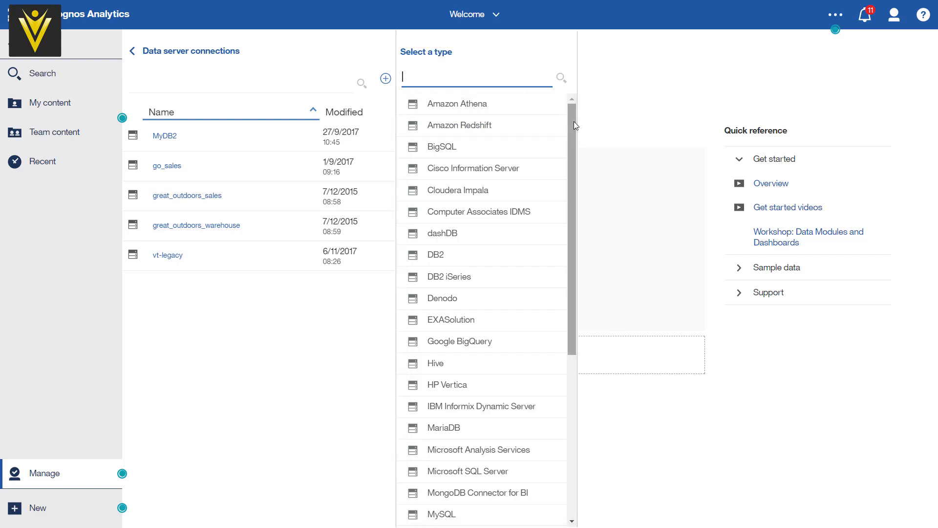
left_click_drag(574, 121, 345, 33)
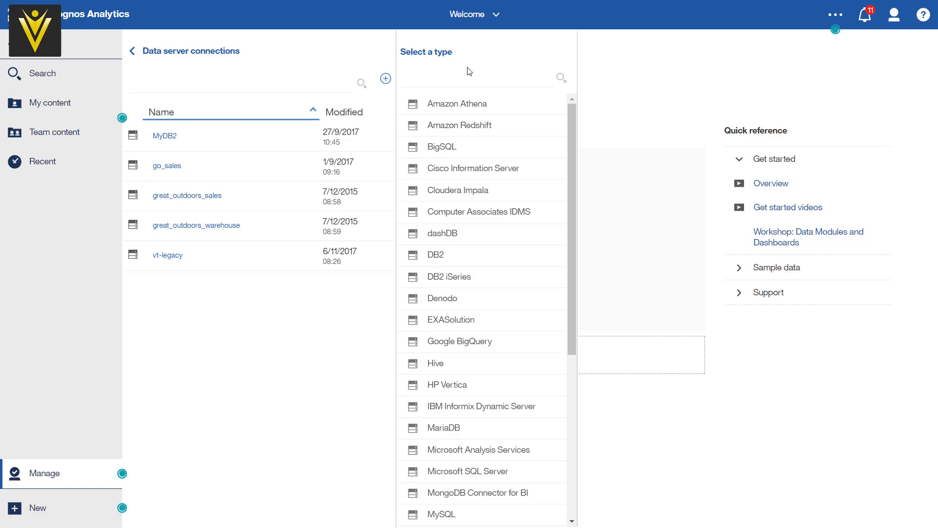
left_click(336, 62)
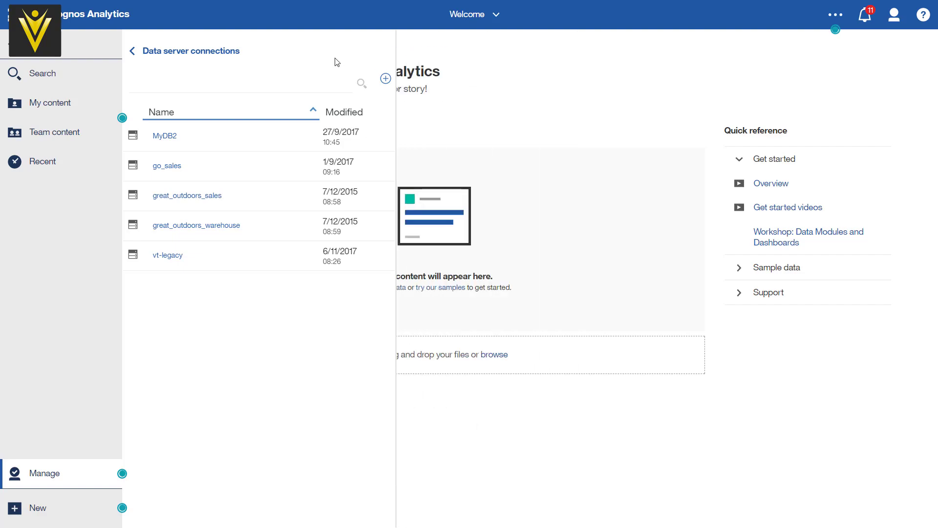
- Launch the Administration console from the Manage menu, then switch to Cognos Connection's My Folders
left_click(134, 54)
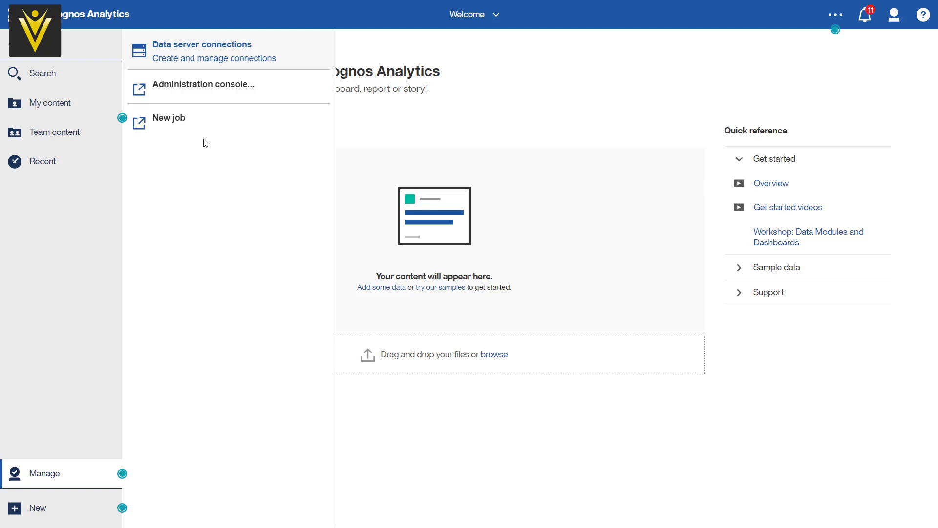
left_click(208, 98)
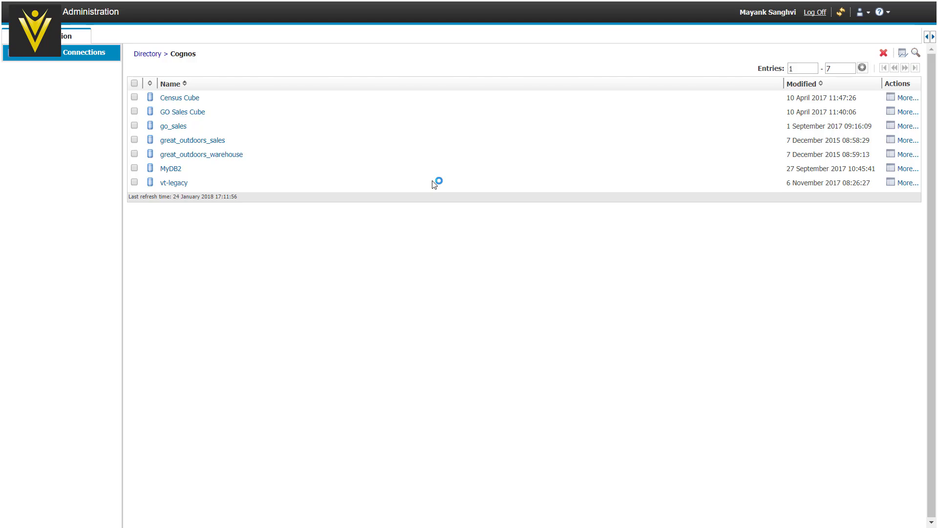
key("alt+Tab")
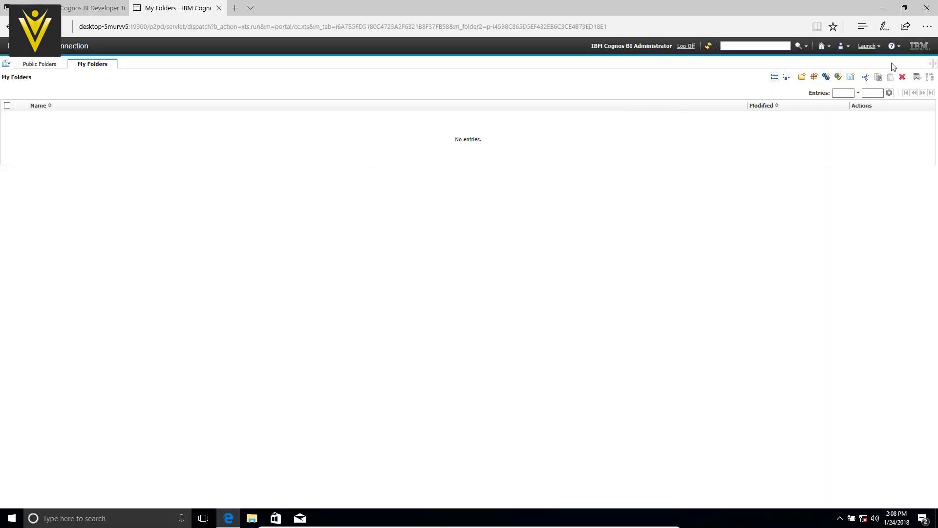
- Open IBM Cognos Administration's data source connections from Launch, then return to the Cognos Analytics console
left_click(882, 52)
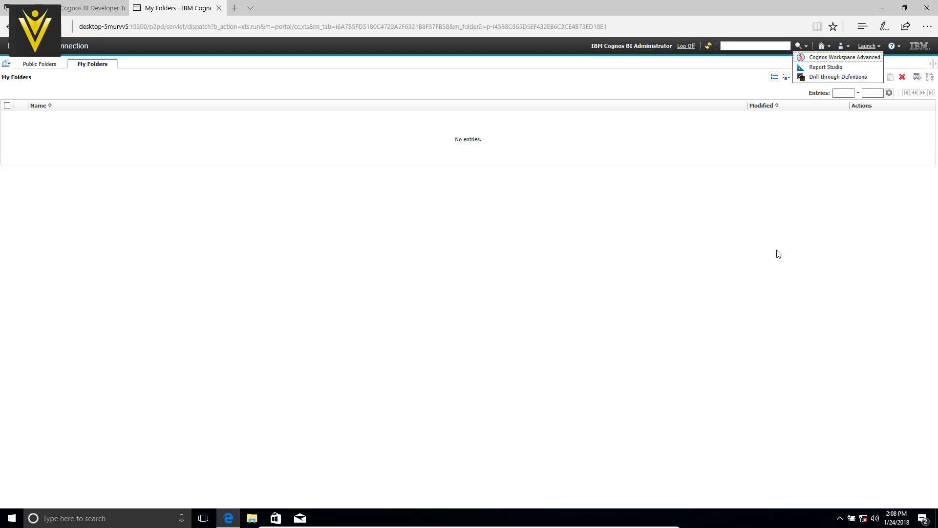
left_click(111, 11)
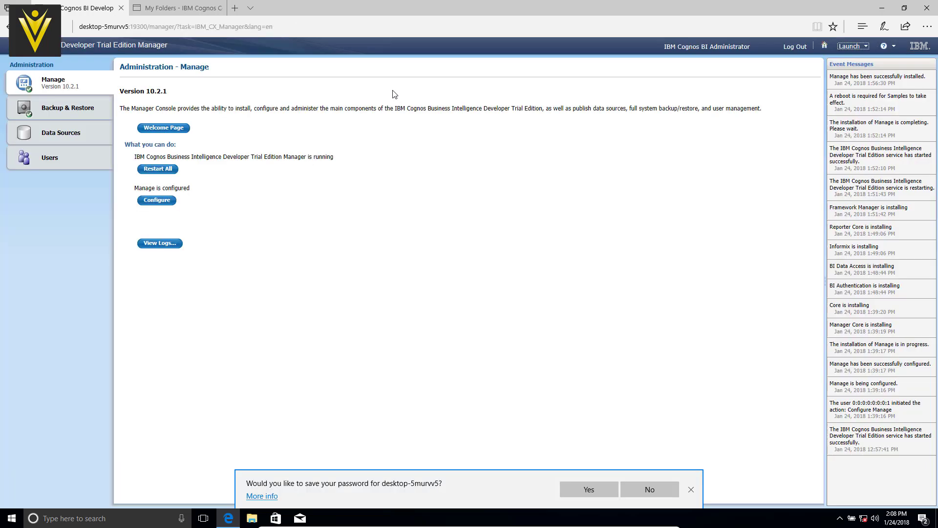
left_click(853, 46)
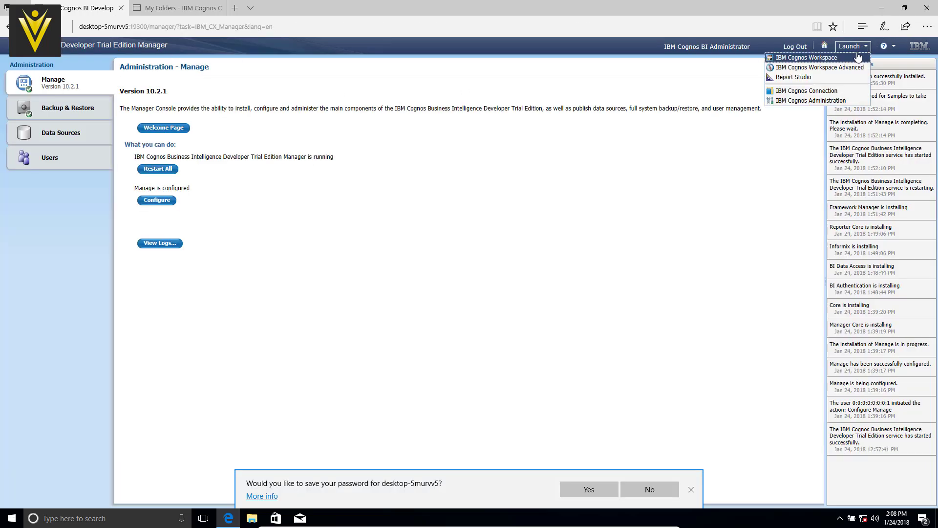
left_click(793, 100)
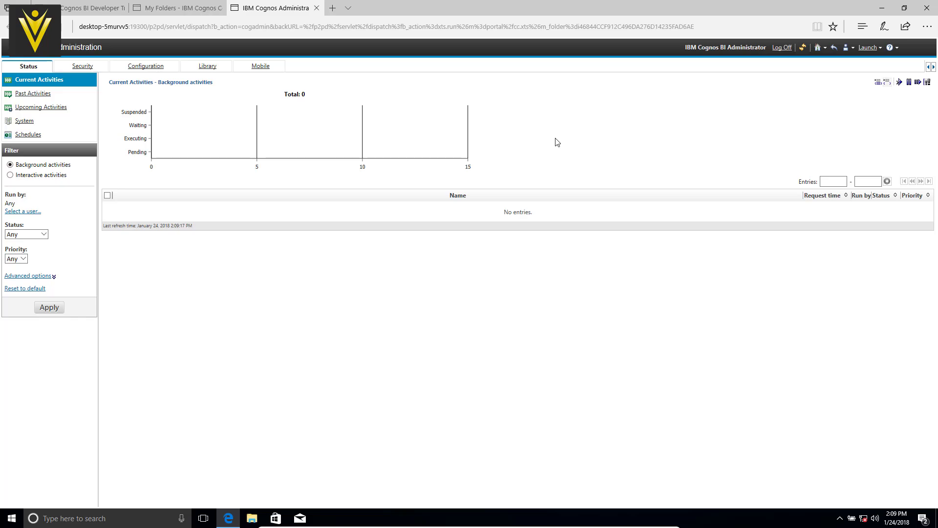
left_click(172, 69)
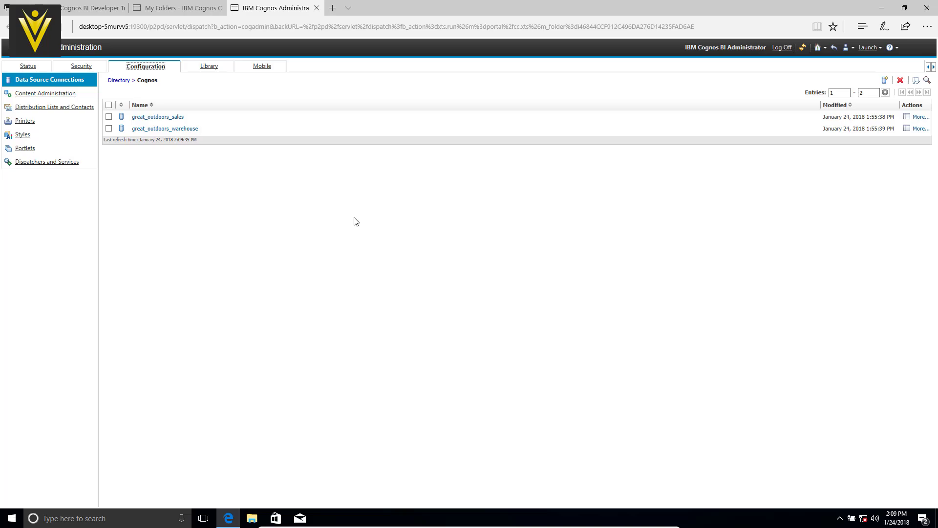
key("alt+Tab")
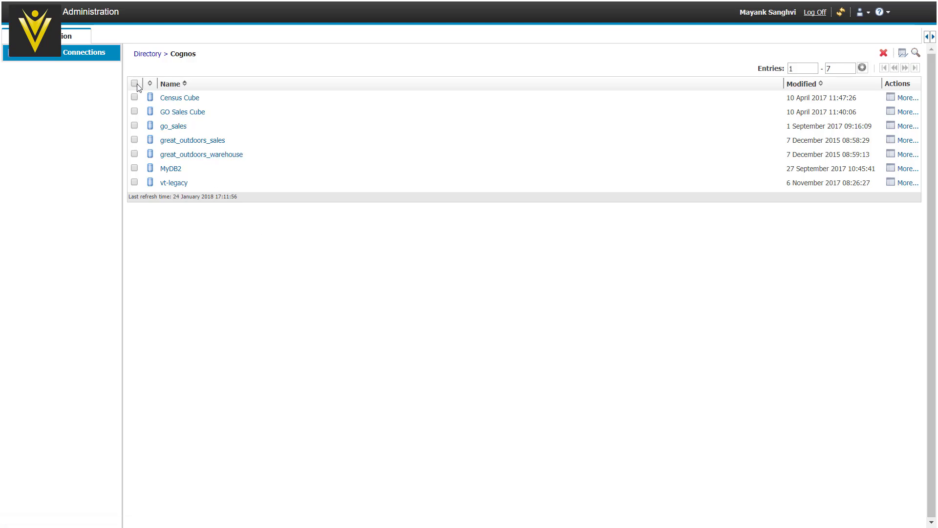
- Select the Census Cube data source, exit full screen, and return to the Cognos Analytics home
left_click(134, 97)
key("F11")
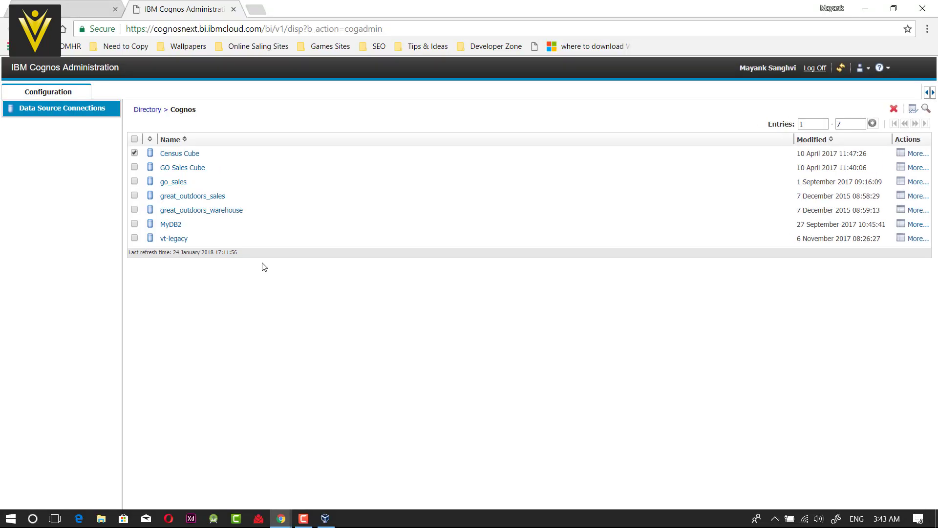
key("ctrl+shift+Tab")
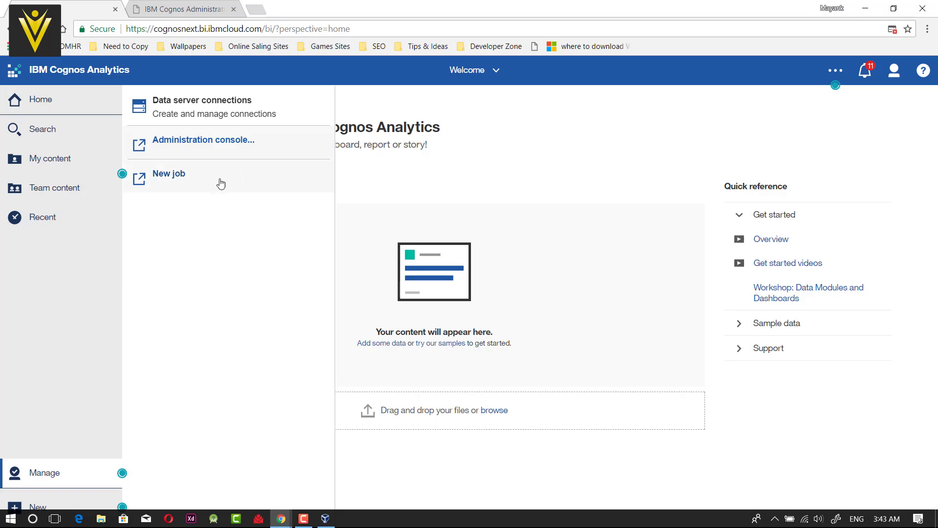
- Start a new job and enter Test Job as its name, description and screen tip
left_click(190, 187)
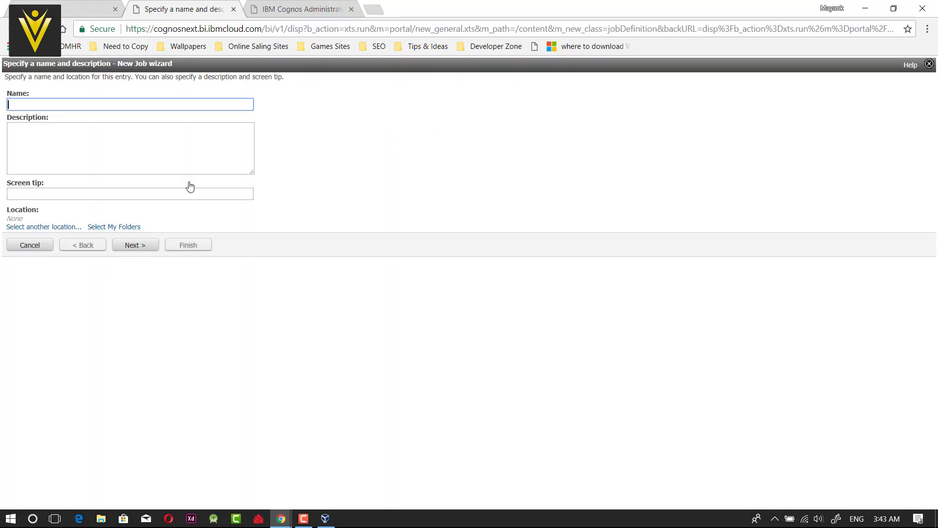
type("New")
key("BackSpace")
key("BackSpace")
key("BackSpace")
type("Test")
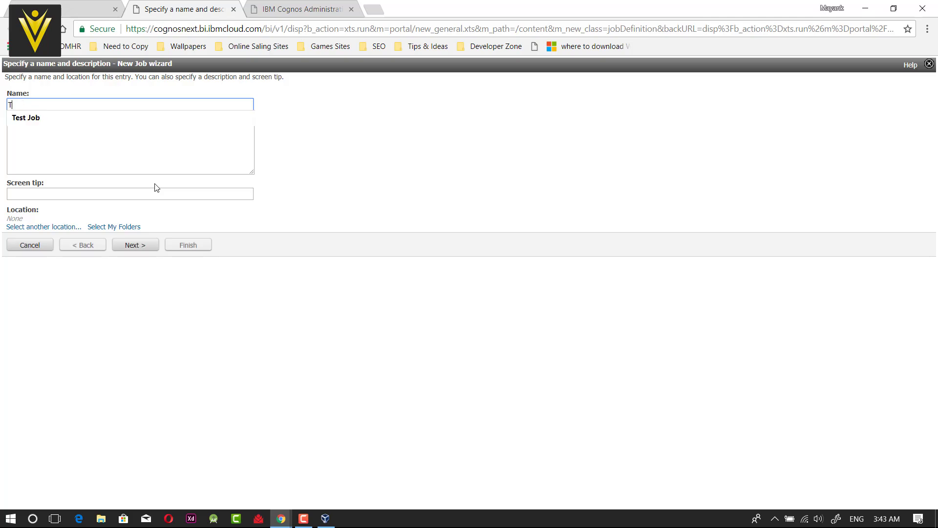
key("Down")
key("Return")
key("Tab")
key("Tab")
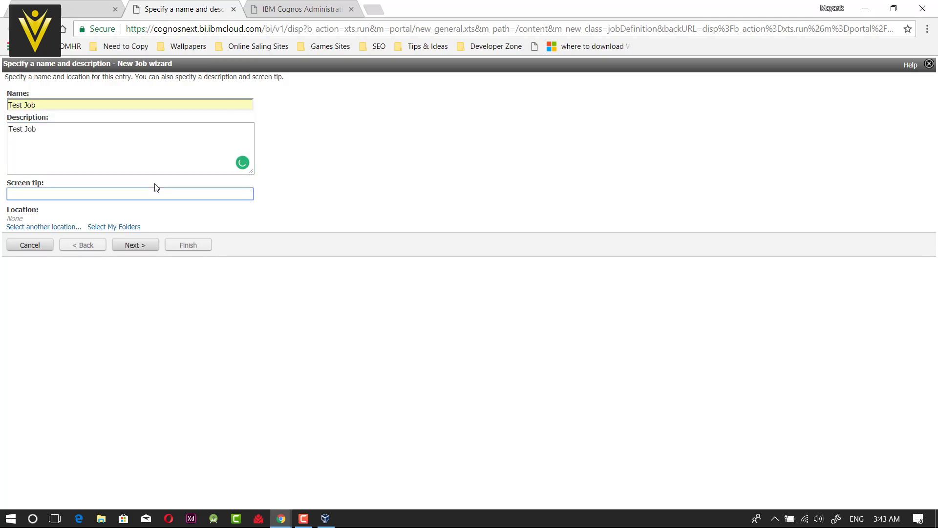
key("Down")
key("Return")
key("Tab")
- Choose My Folders as the job location, advance to the next wizard page, then cancel
left_click(142, 251)
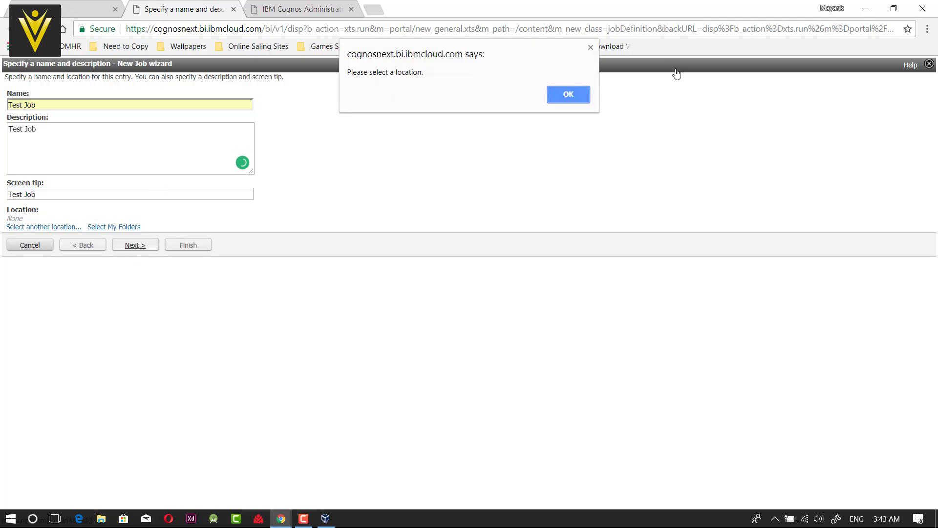
left_click(576, 97)
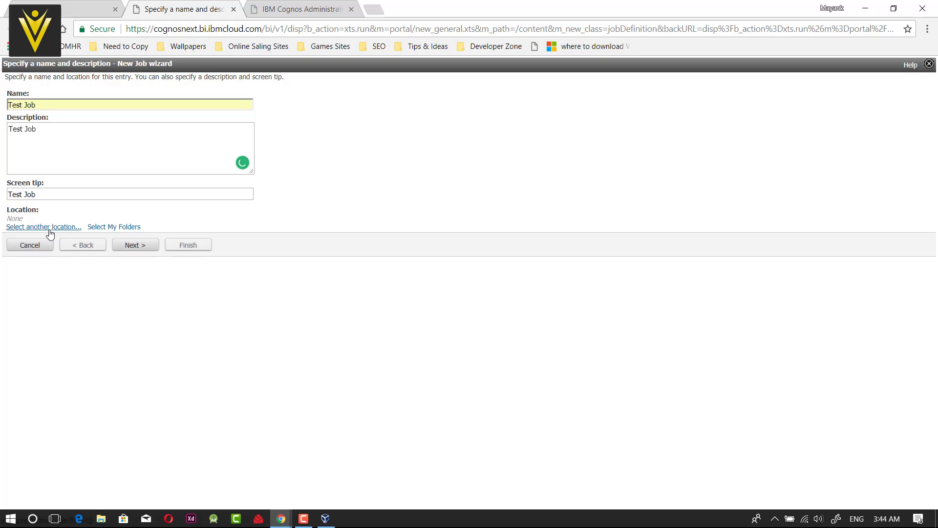
left_click(114, 227)
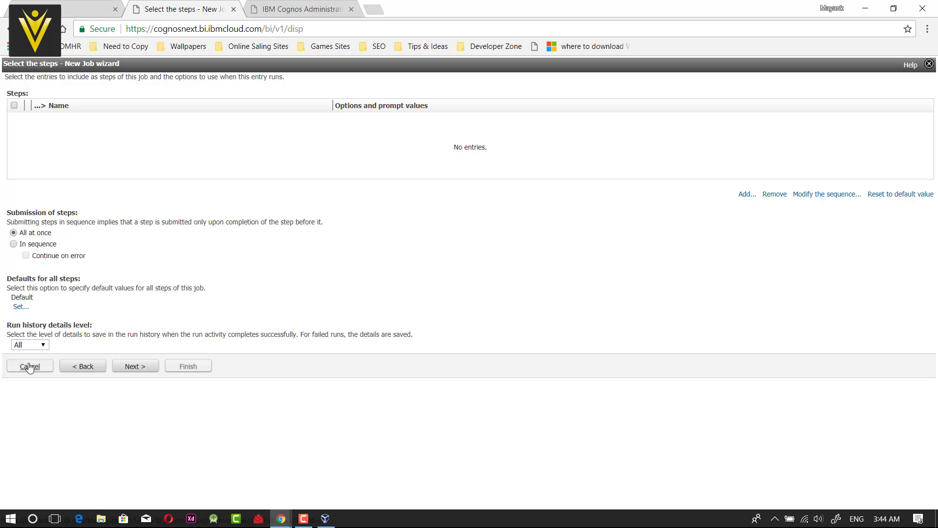
left_click(30, 367)
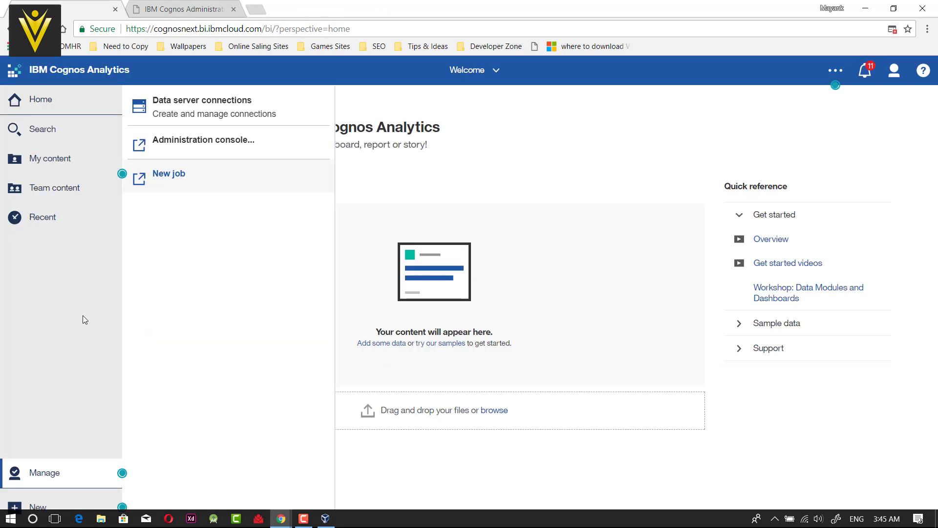
- In full screen, view the New menu and its Other companion applications, then reopen New
key("F11")
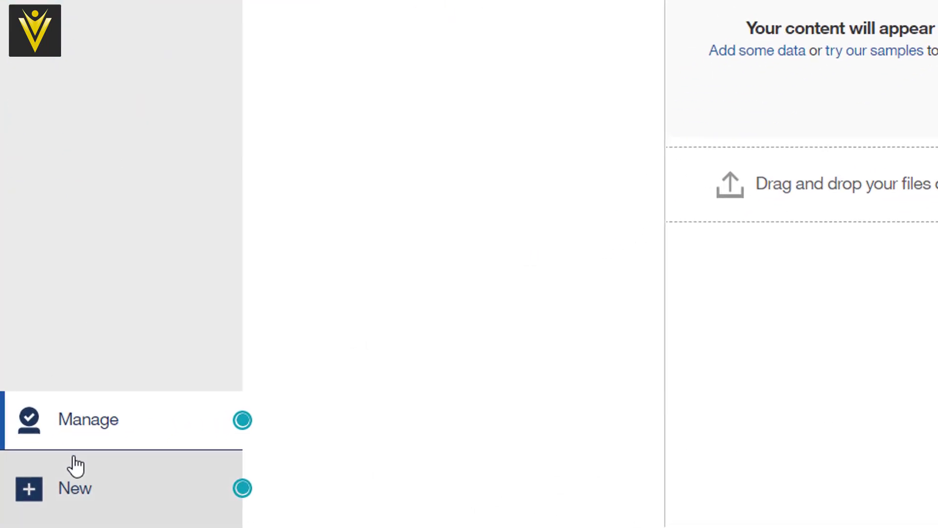
left_click(37, 496)
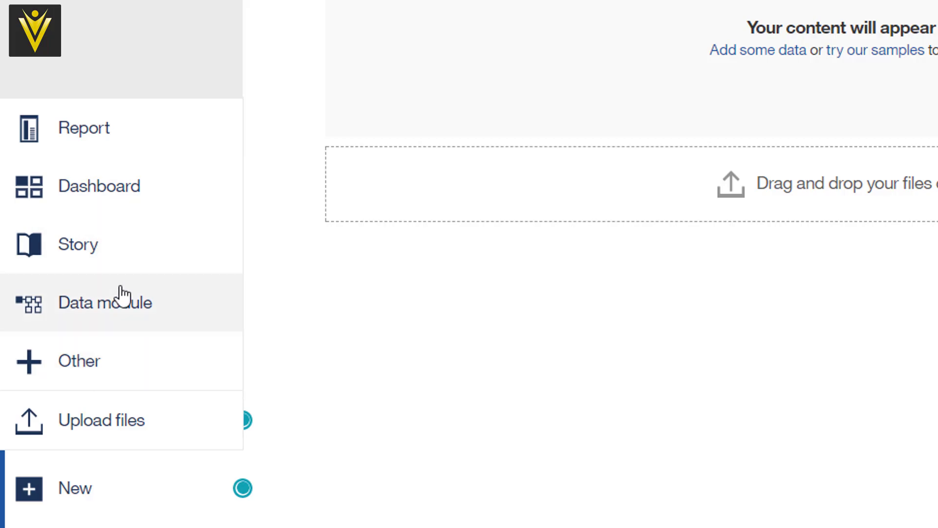
left_click(118, 349)
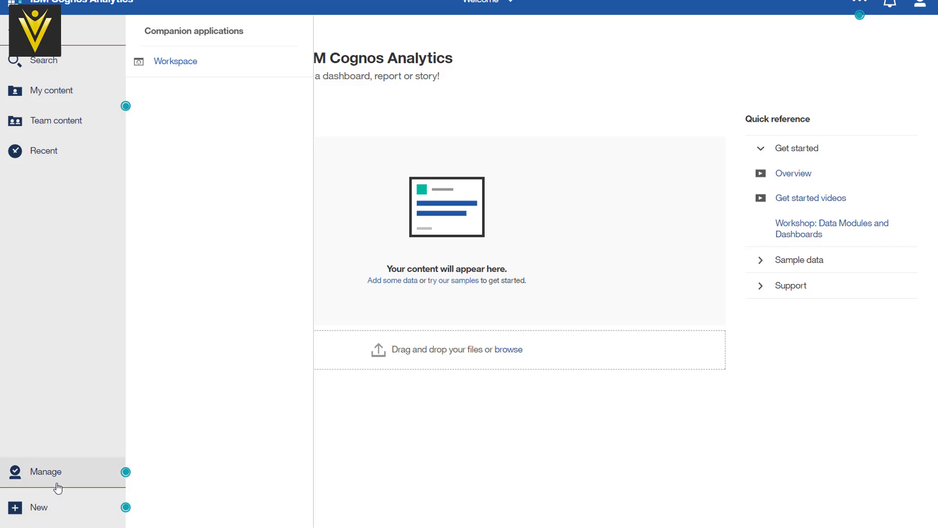
left_click(48, 507)
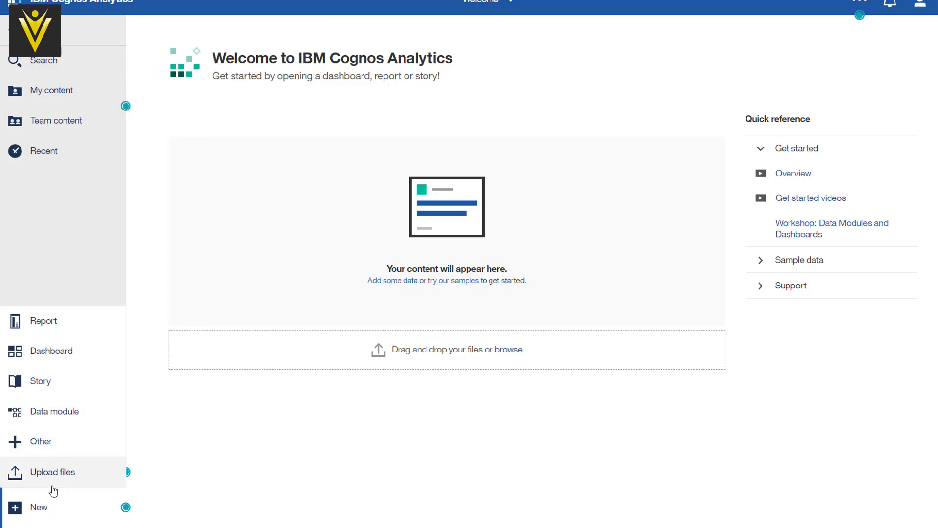